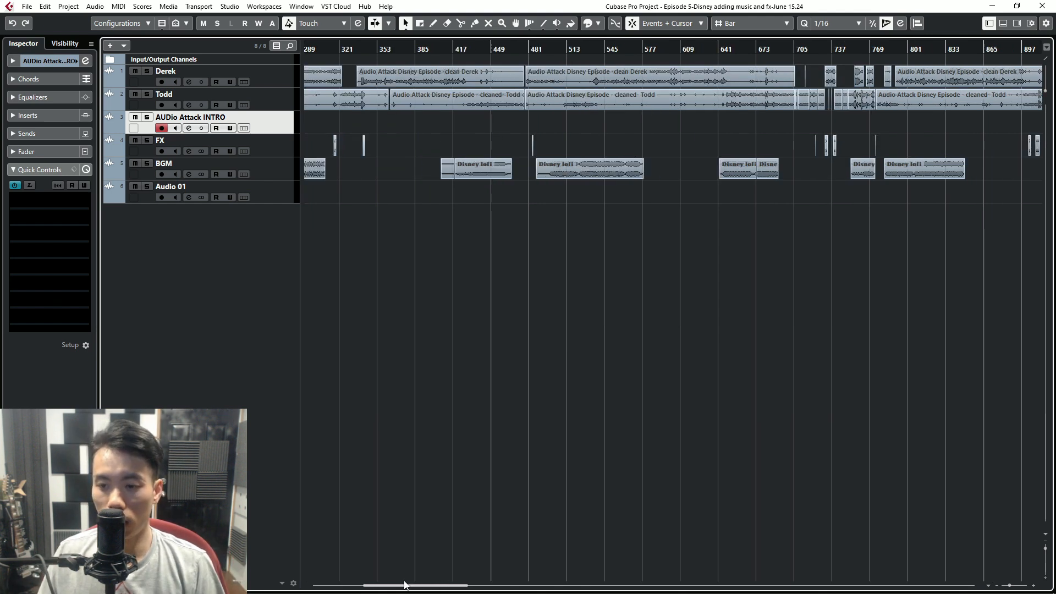
- Switch the timeline ruler to Seconds and examine the end of the episode to read its overall length
{"action": "left_click_drag", "start_coordinate": [375, 585], "coordinate": [571, 583]}
{"action": "scroll", "coordinate": [540, 396], "scroll_direction": "down", "scroll_amount": 6}
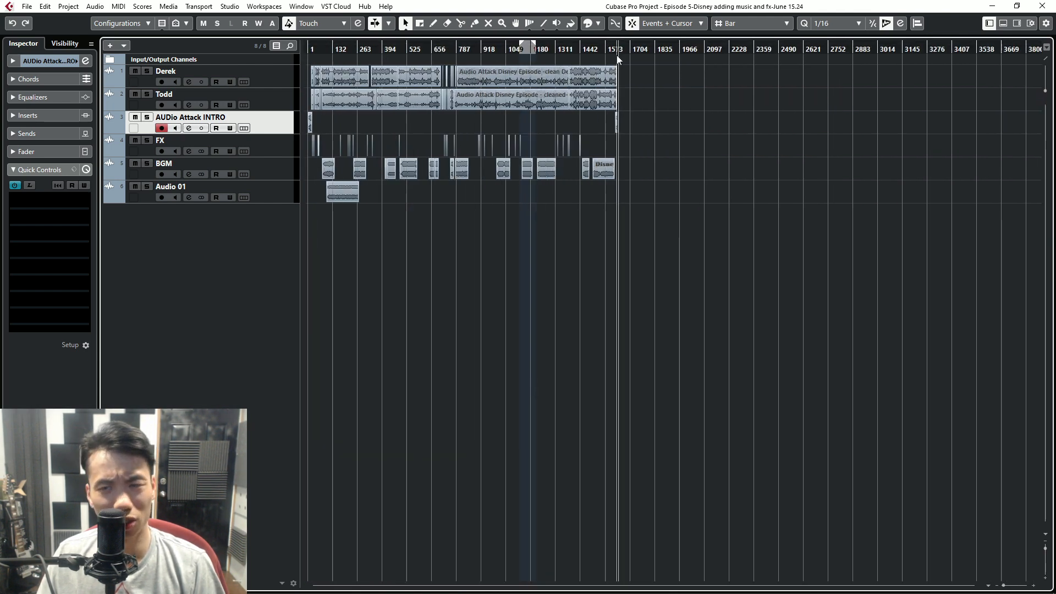
{"action": "right_click", "coordinate": [612, 49]}
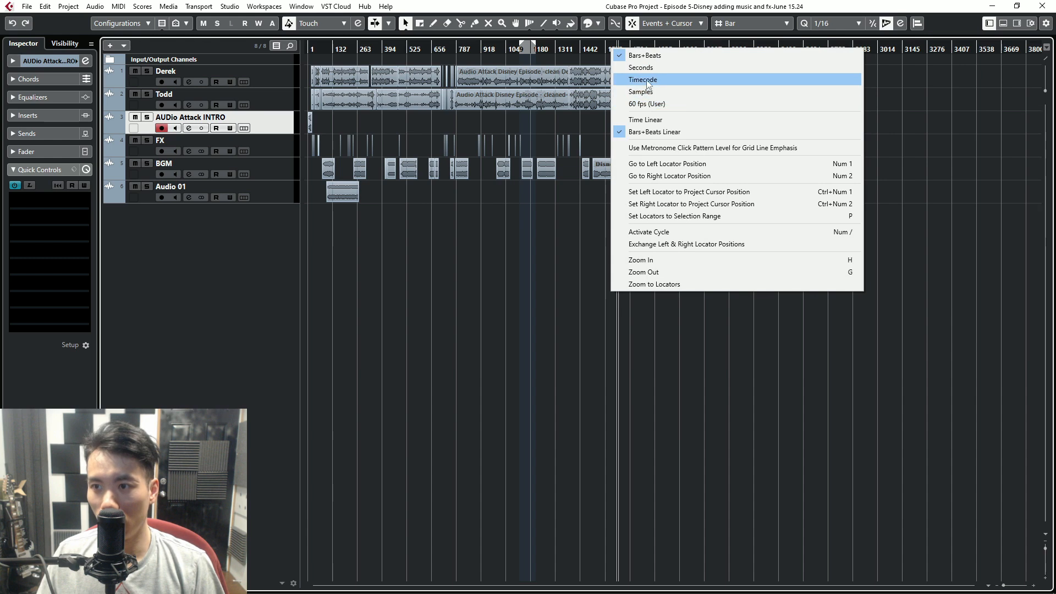
{"action": "left_click", "coordinate": [648, 70]}
{"action": "scroll", "coordinate": [546, 126], "scroll_direction": "up", "scroll_amount": 6}
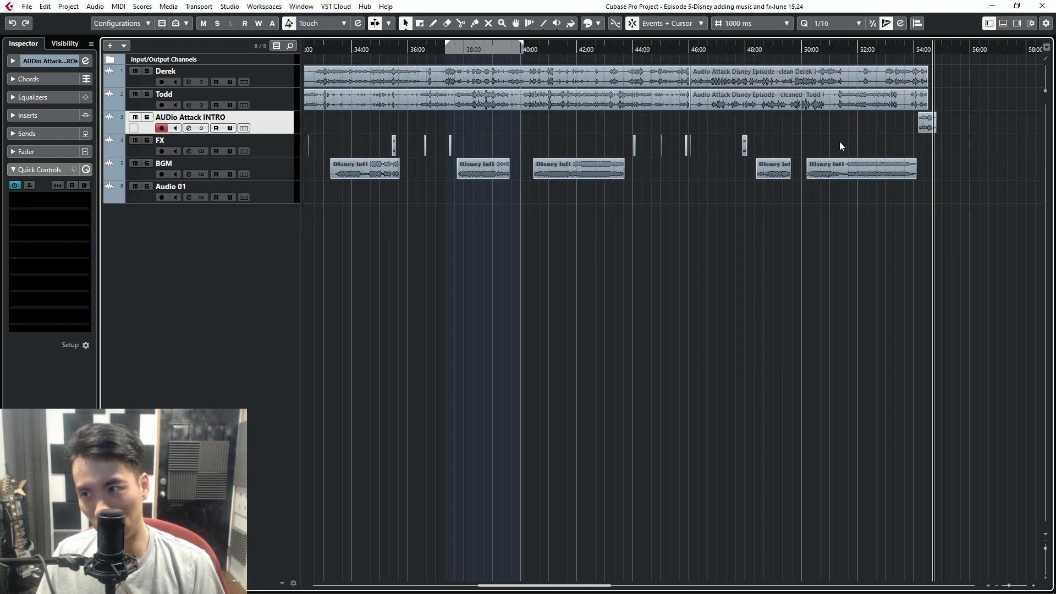
{"action": "scroll", "coordinate": [840, 141], "scroll_direction": "up", "scroll_amount": 2}
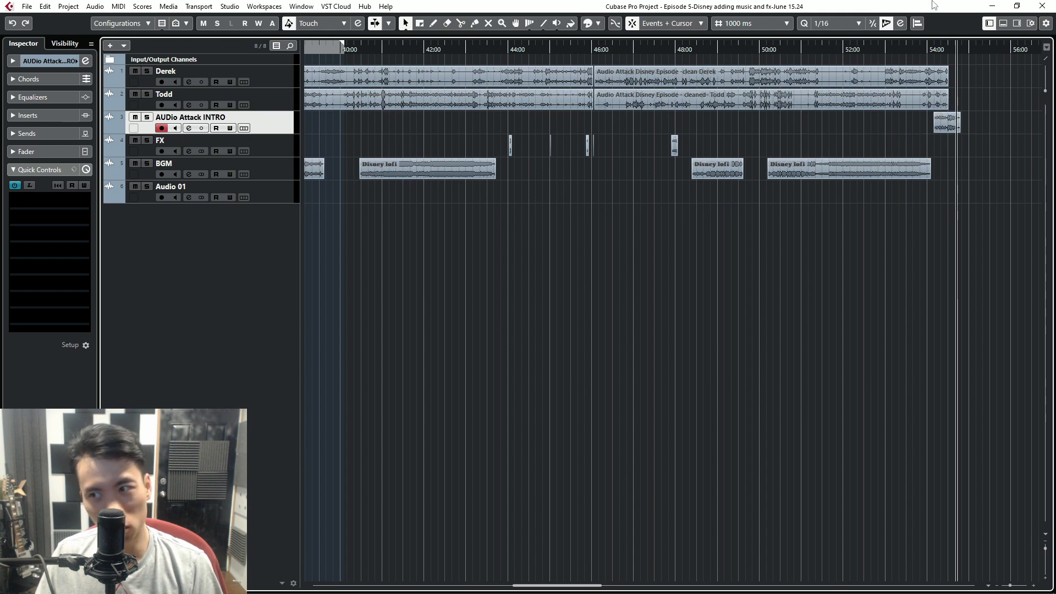
- Set the timeline ruler back to Bars+Beats
{"action": "right_click", "coordinate": [711, 48]}
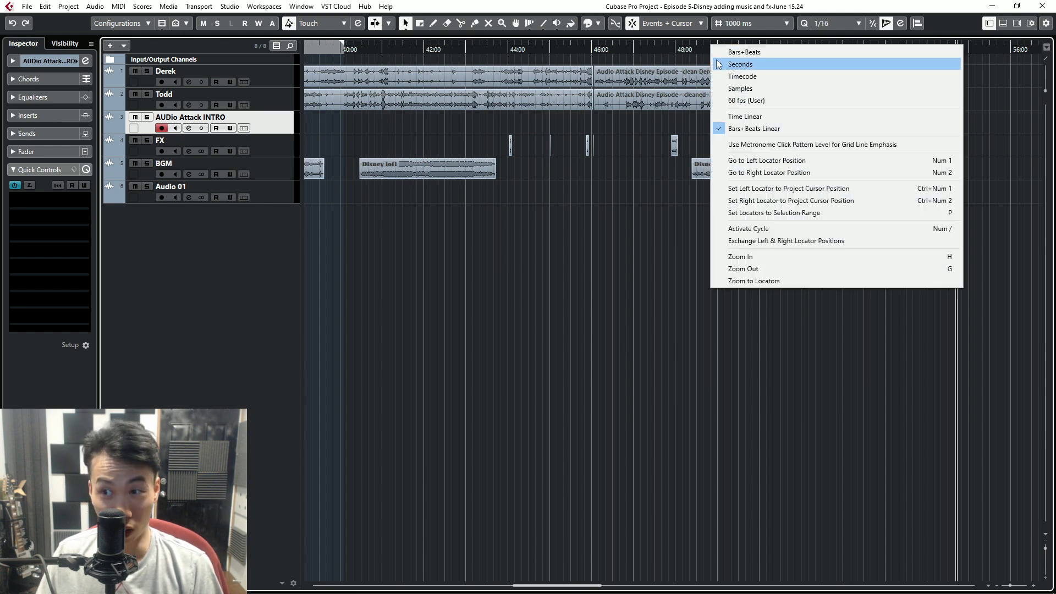
{"action": "left_click", "coordinate": [719, 50]}
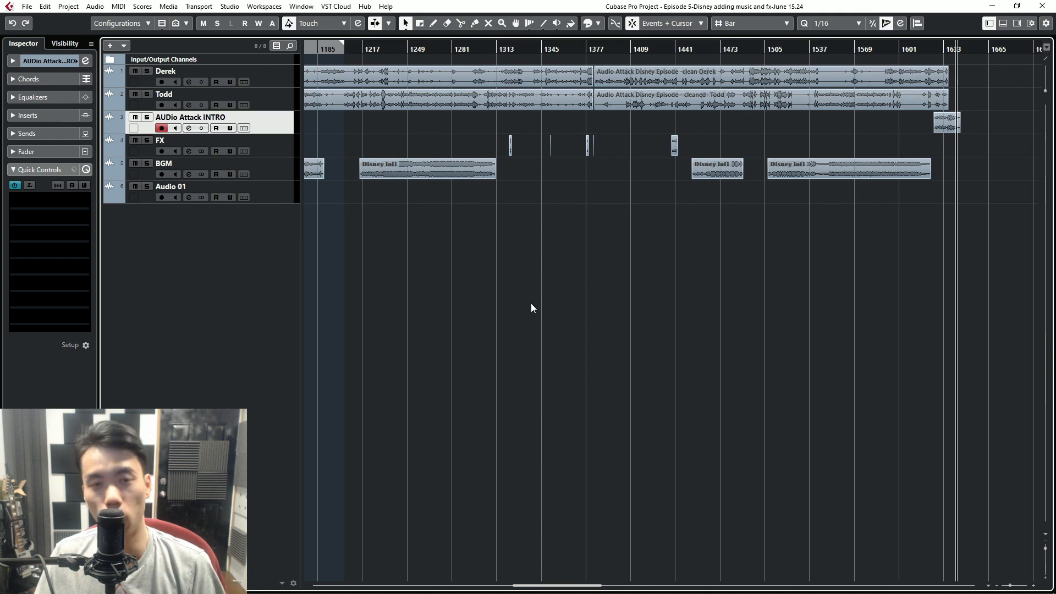
{"action": "scroll", "coordinate": [360, 258], "scroll_direction": "up", "scroll_amount": 3}
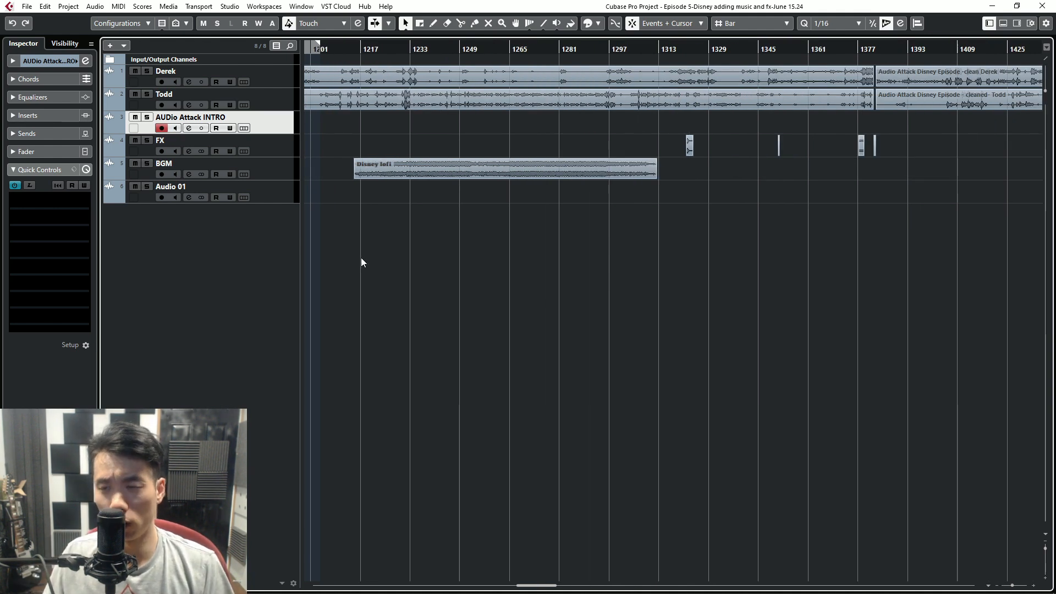
- Split the clip on the first voice track at about bar 150.5 and again just after bar 157
{"action": "scroll", "coordinate": [361, 258], "scroll_direction": "down", "scroll_amount": 5}
{"action": "left_click_drag", "start_coordinate": [511, 585], "coordinate": [373, 574]}
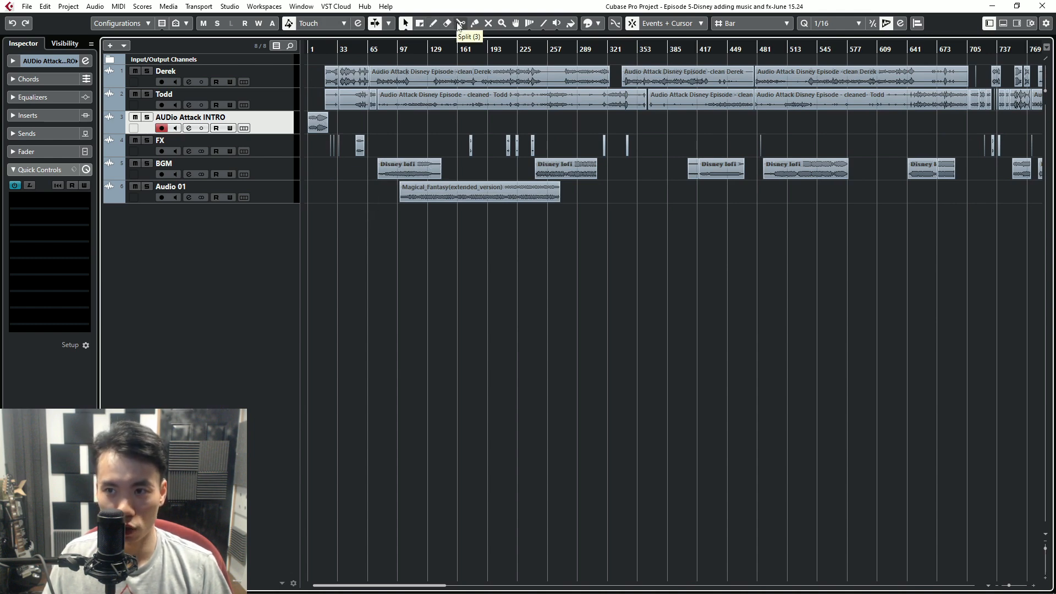
{"action": "left_click", "coordinate": [460, 24]}
{"action": "scroll", "coordinate": [448, 102], "scroll_direction": "up", "scroll_amount": 5, "text": "ctrl"}
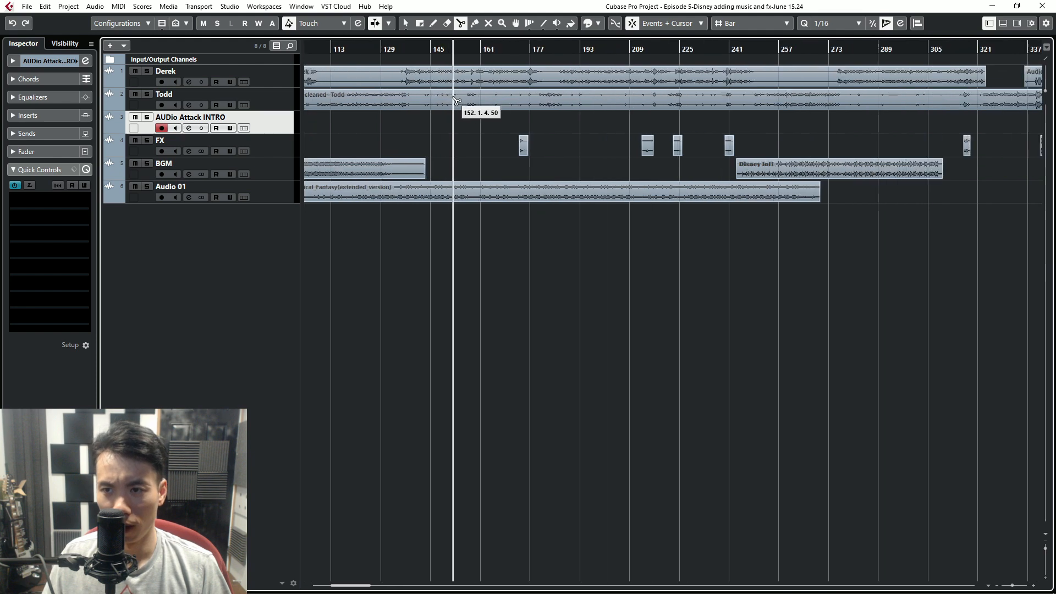
{"action": "left_click", "coordinate": [460, 23]}
{"action": "scroll", "coordinate": [453, 96], "scroll_direction": "up", "scroll_amount": 2, "text": "ctrl"}
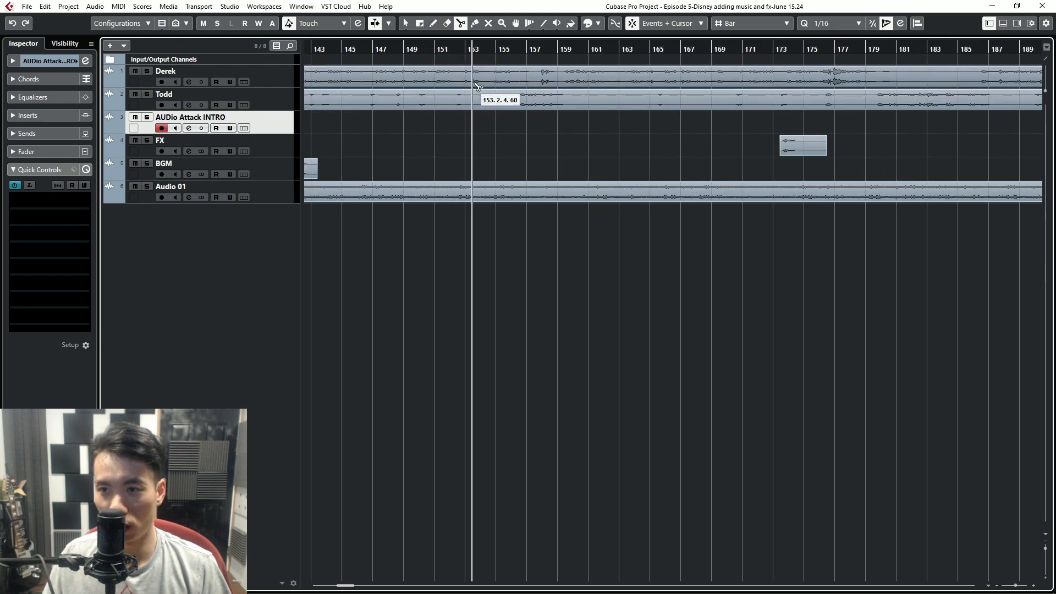
{"action": "left_click", "coordinate": [431, 77]}
{"action": "scroll", "coordinate": [431, 77], "scroll_direction": "up", "scroll_amount": 3, "text": "ctrl"}
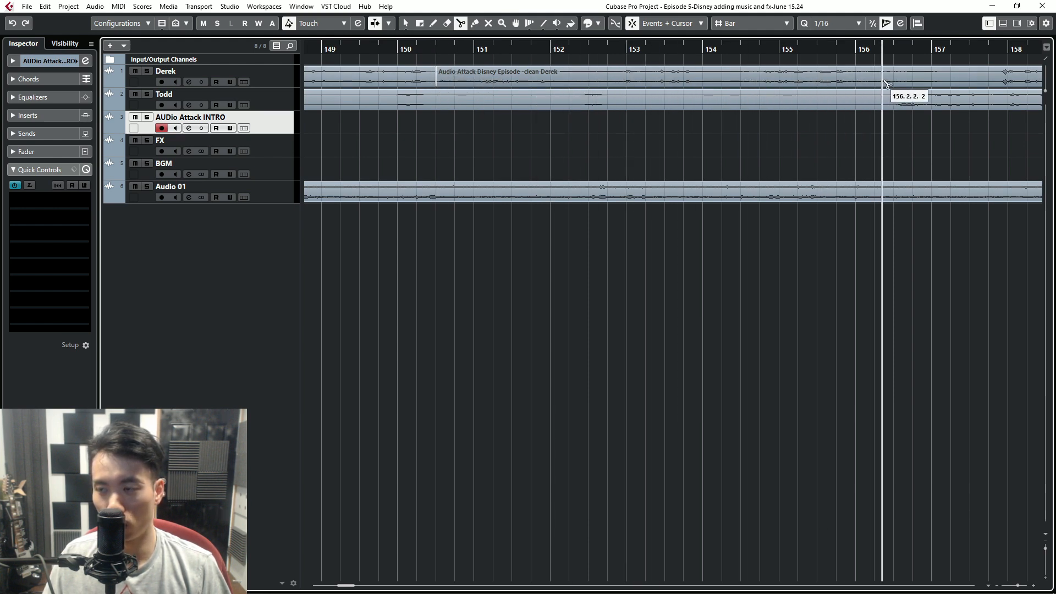
{"action": "left_click", "coordinate": [946, 83]}
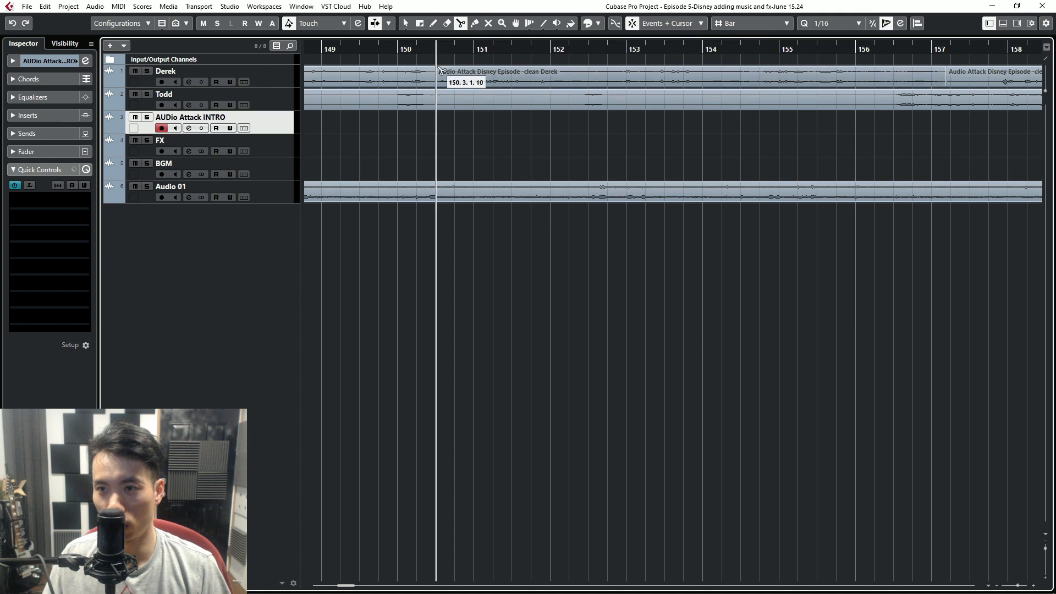
- Delete the section between the two cuts on the first voice track
{"action": "left_click", "coordinate": [405, 23]}
{"action": "left_click", "coordinate": [444, 83]}
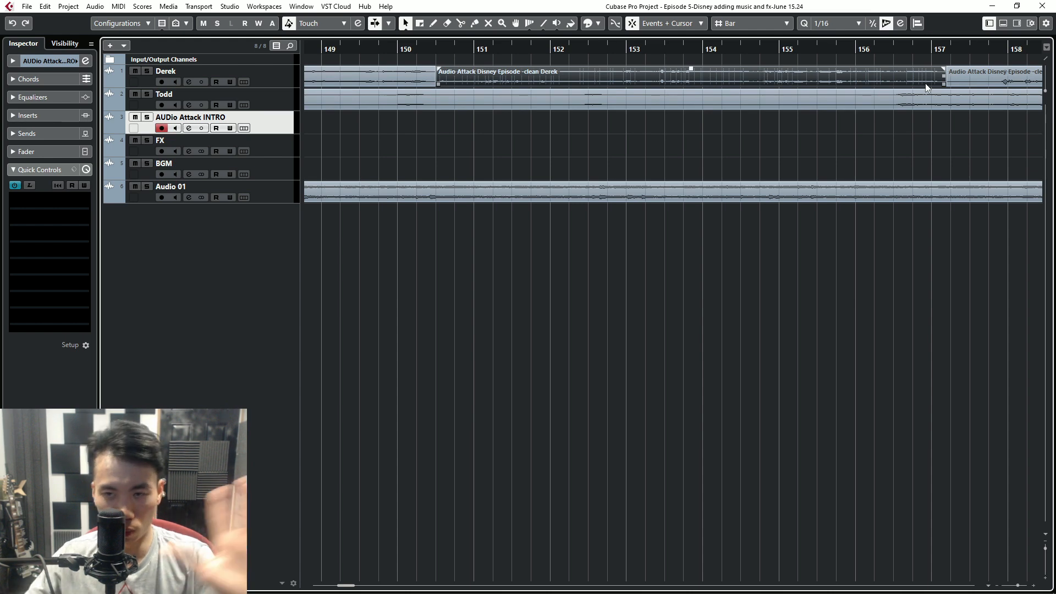
{"action": "key", "text": "Delete"}
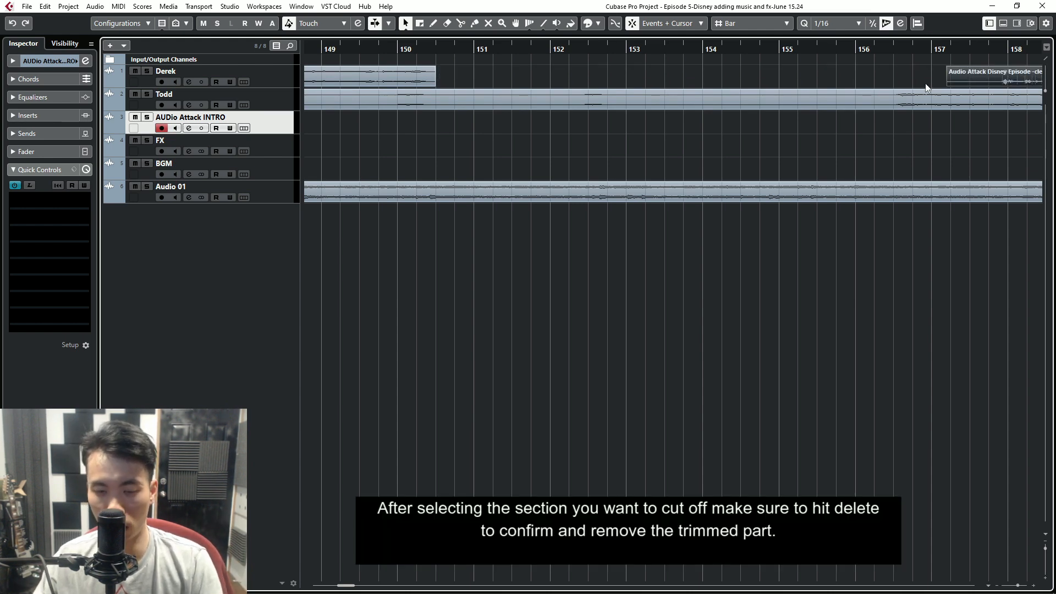
- Undo the deletion of the cut section and clear the selection
{"action": "key", "text": "ctrl+z"}
{"action": "left_click", "coordinate": [925, 84]}
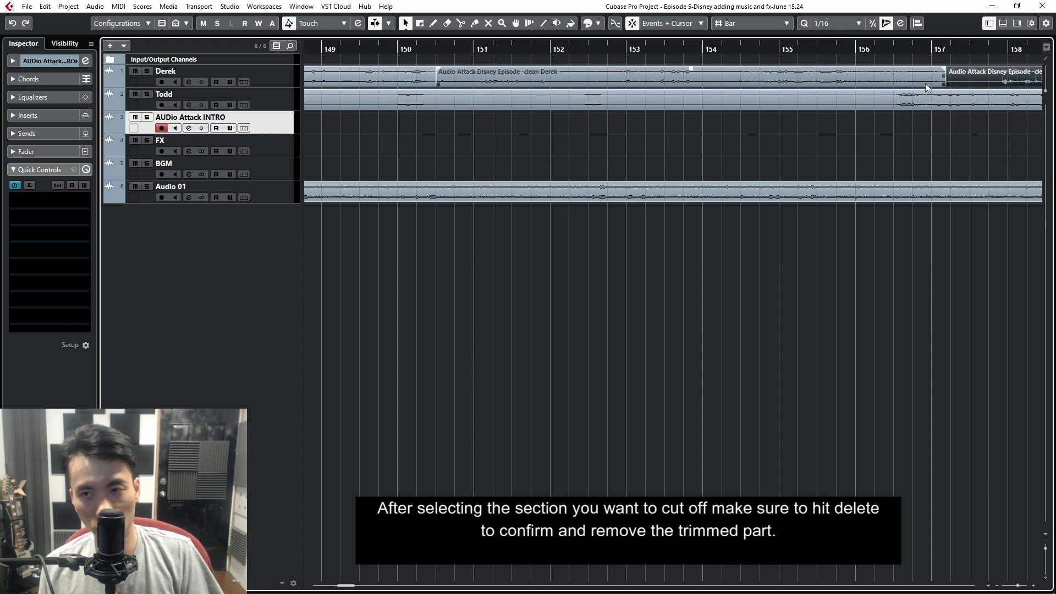
{"action": "left_click", "coordinate": [925, 84]}
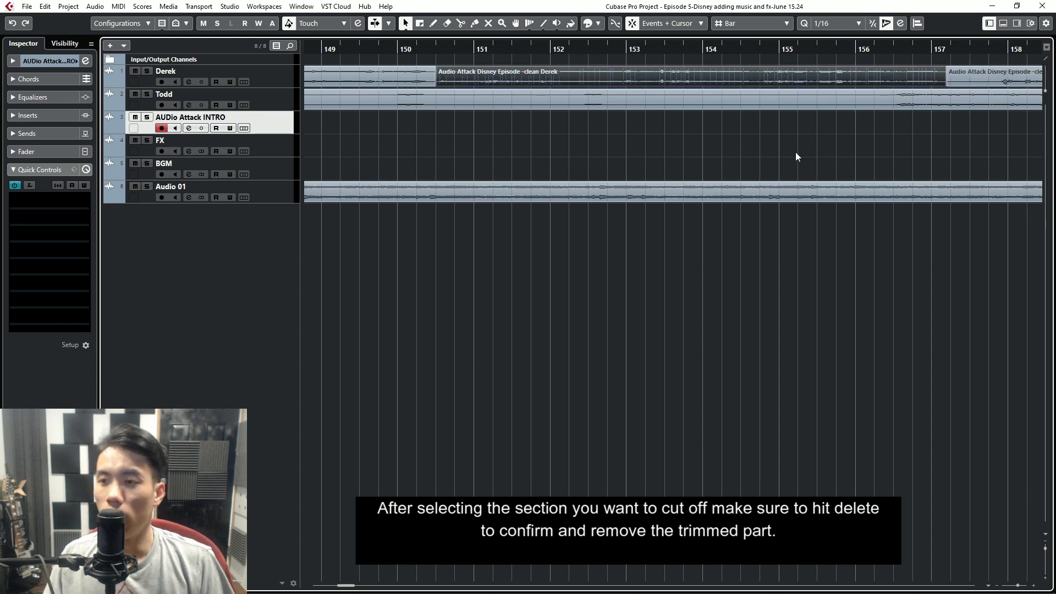
{"action": "left_click", "coordinate": [775, 168]}
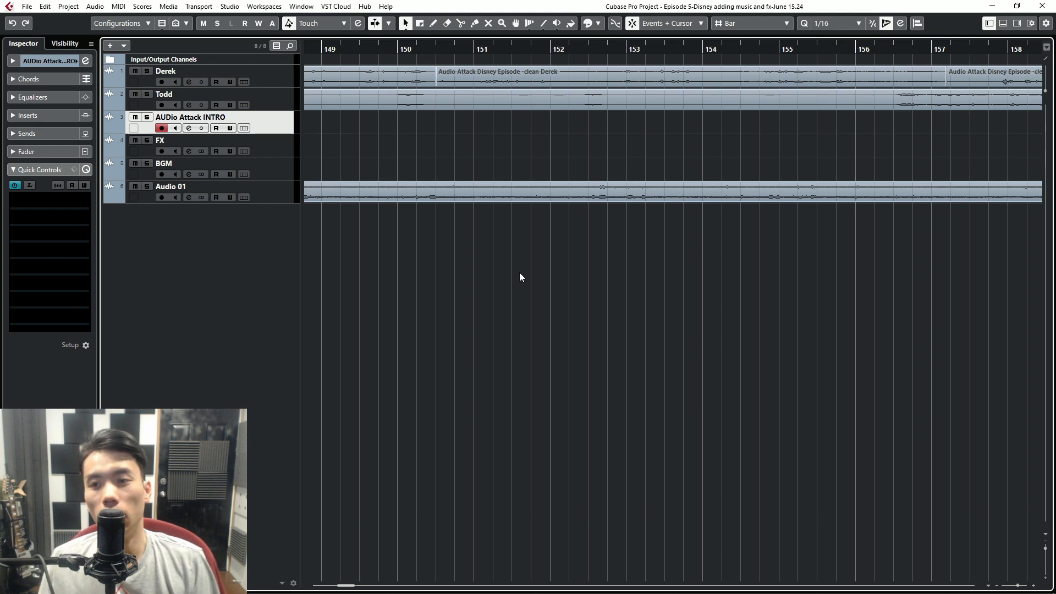
- Place the playhead just after bar 149 and move the cut voice section onto the AUDio Attack INTRO track, starting near bar 151
{"action": "scroll", "coordinate": [486, 292], "scroll_direction": "down", "scroll_amount": 2}
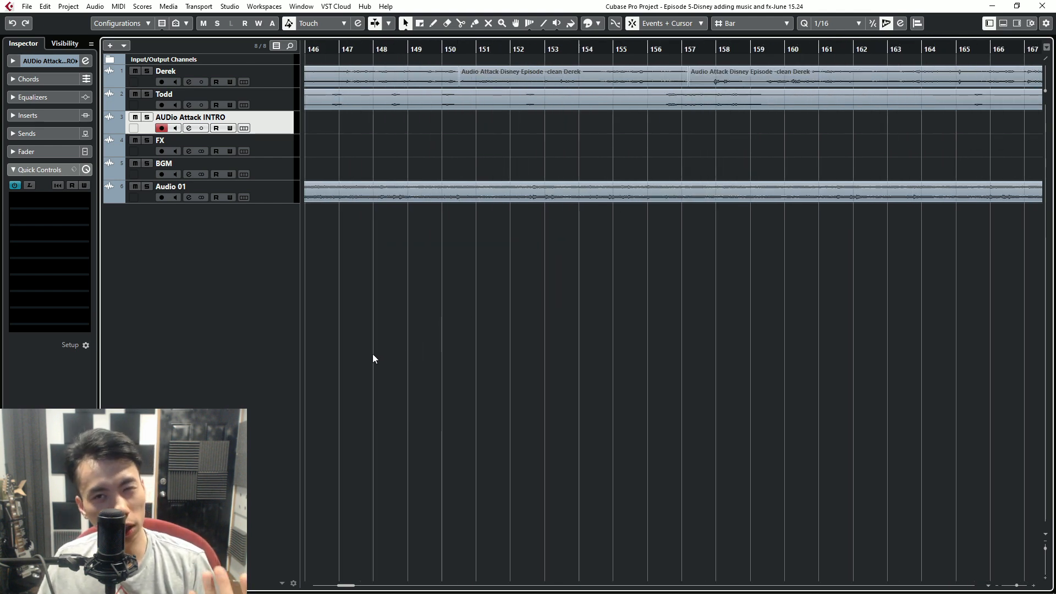
{"action": "scroll", "coordinate": [360, 226], "scroll_direction": "down", "scroll_amount": 2}
{"action": "scroll", "coordinate": [375, 260], "scroll_direction": "down", "scroll_amount": 2}
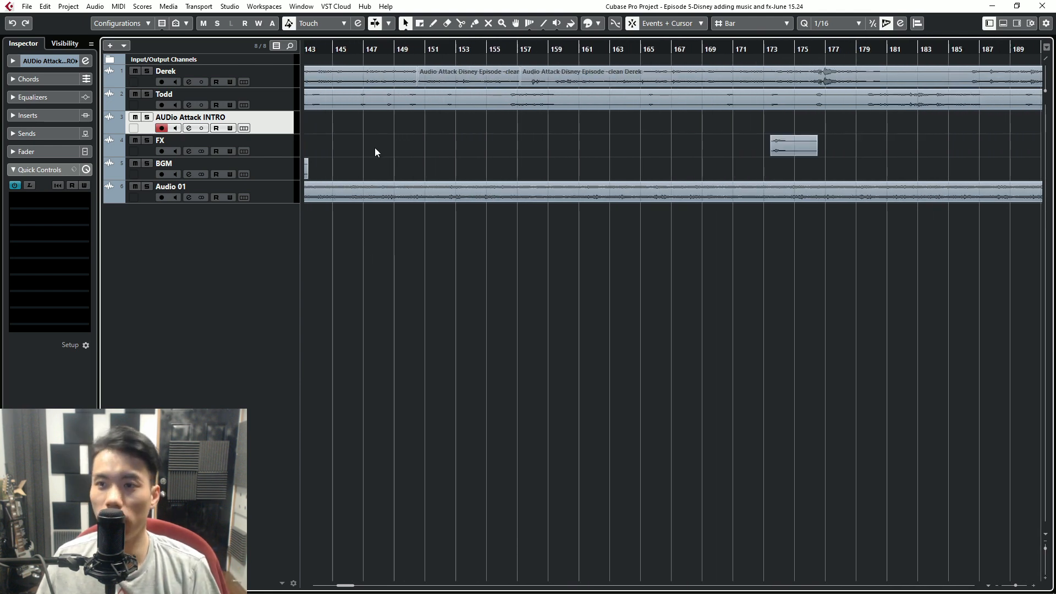
{"action": "scroll", "coordinate": [372, 151], "scroll_direction": "up", "scroll_amount": 2}
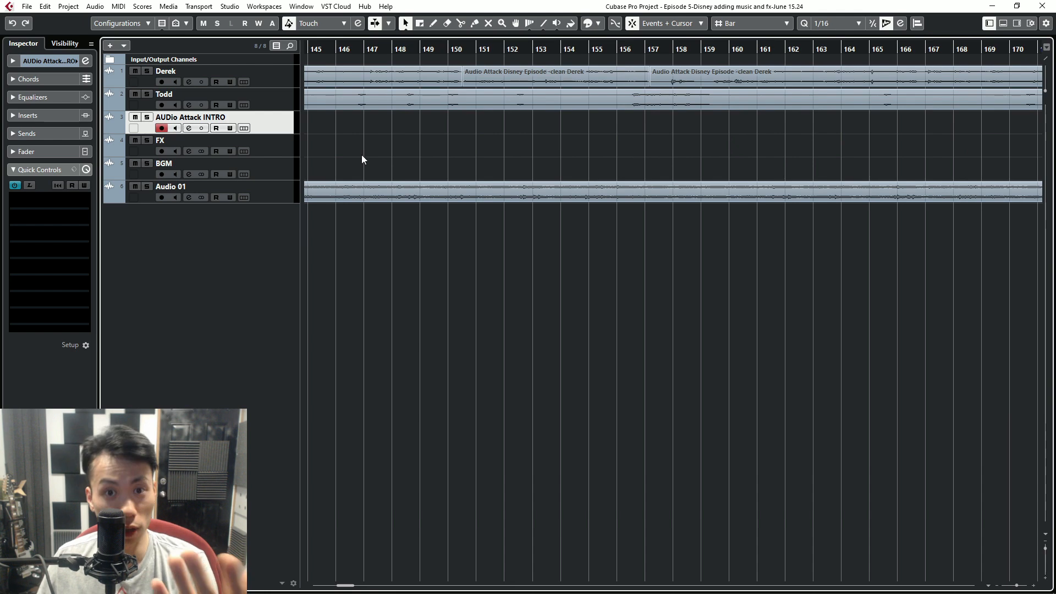
{"action": "scroll", "coordinate": [375, 157], "scroll_direction": "up", "scroll_amount": 1}
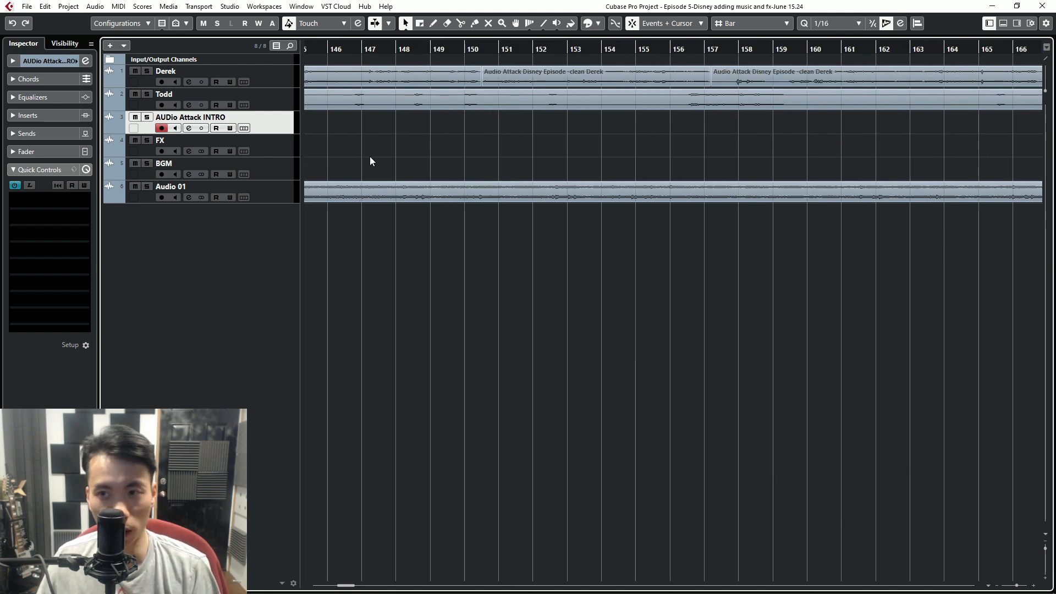
{"action": "left_click_drag", "start_coordinate": [434, 40], "coordinate": [523, 79]}
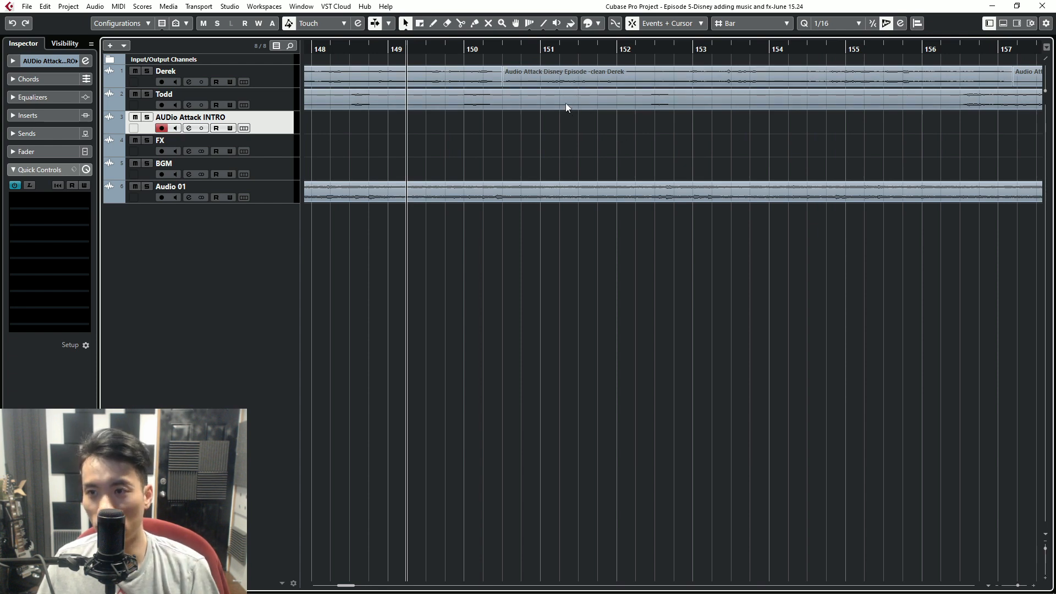
{"action": "left_click_drag", "start_coordinate": [544, 75], "coordinate": [545, 200]}
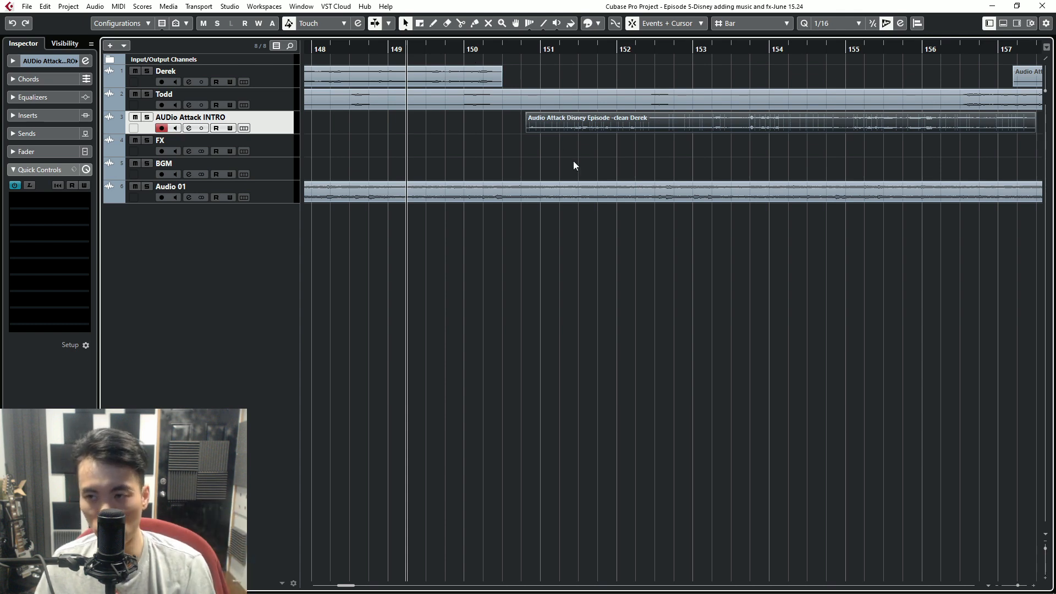
- Mute the FX track and play the gap around the Rewind effect from between bars 32 and 33
{"action": "scroll", "coordinate": [570, 160], "scroll_direction": "down", "scroll_amount": 3}
{"action": "scroll", "coordinate": [573, 161], "scroll_direction": "down", "scroll_amount": 6}
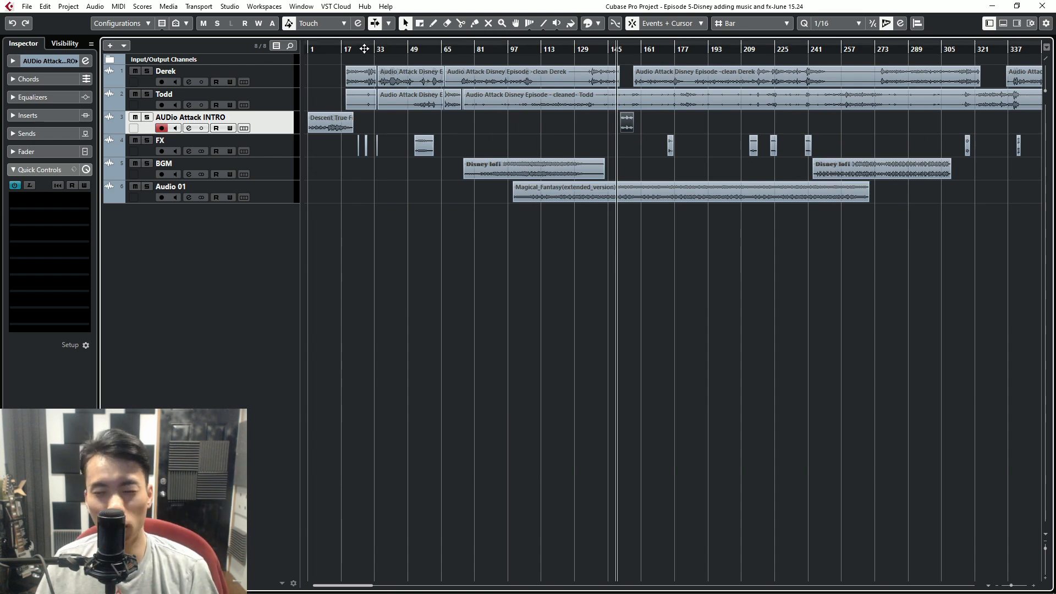
{"action": "scroll", "coordinate": [369, 128], "scroll_direction": "up", "scroll_amount": 2}
{"action": "scroll", "coordinate": [371, 127], "scroll_direction": "up", "scroll_amount": 6}
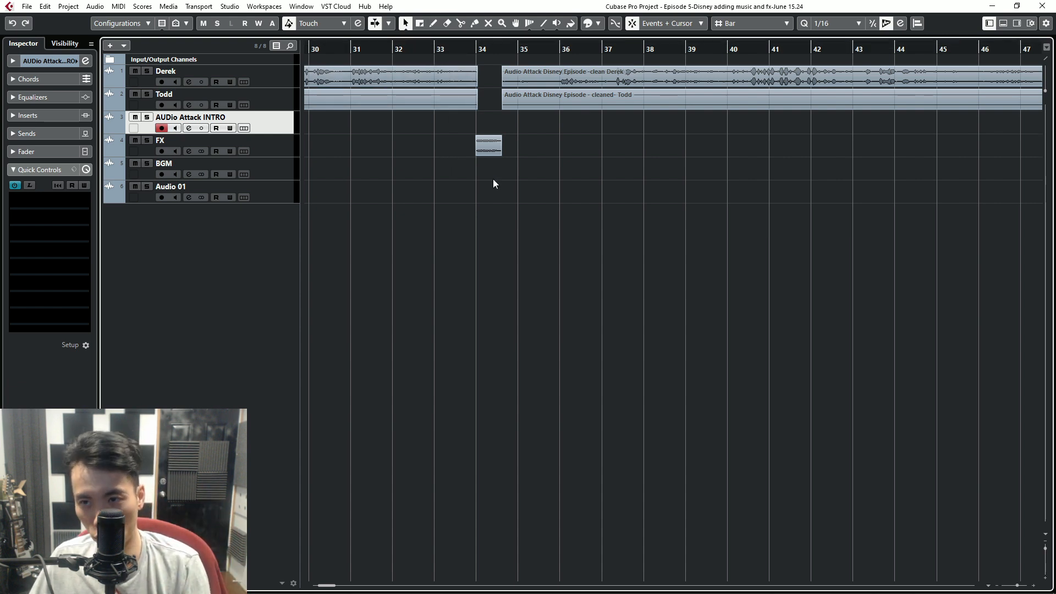
{"action": "left_click", "coordinate": [420, 50]}
{"action": "left_click_drag", "start_coordinate": [396, 132], "coordinate": [556, 56]}
{"action": "left_click", "coordinate": [530, 184]}
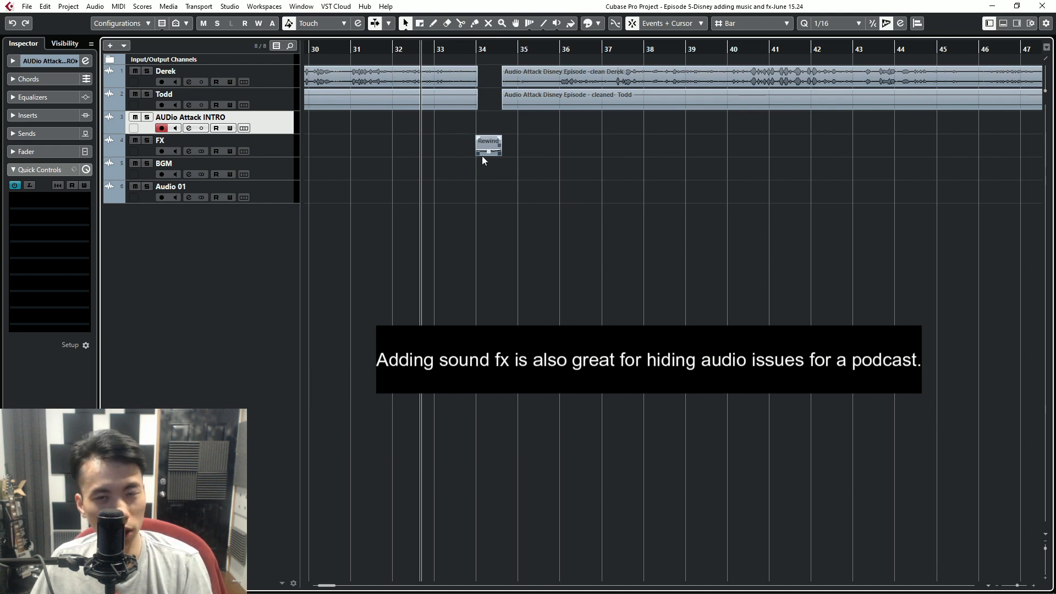
{"action": "left_click", "coordinate": [135, 140]}
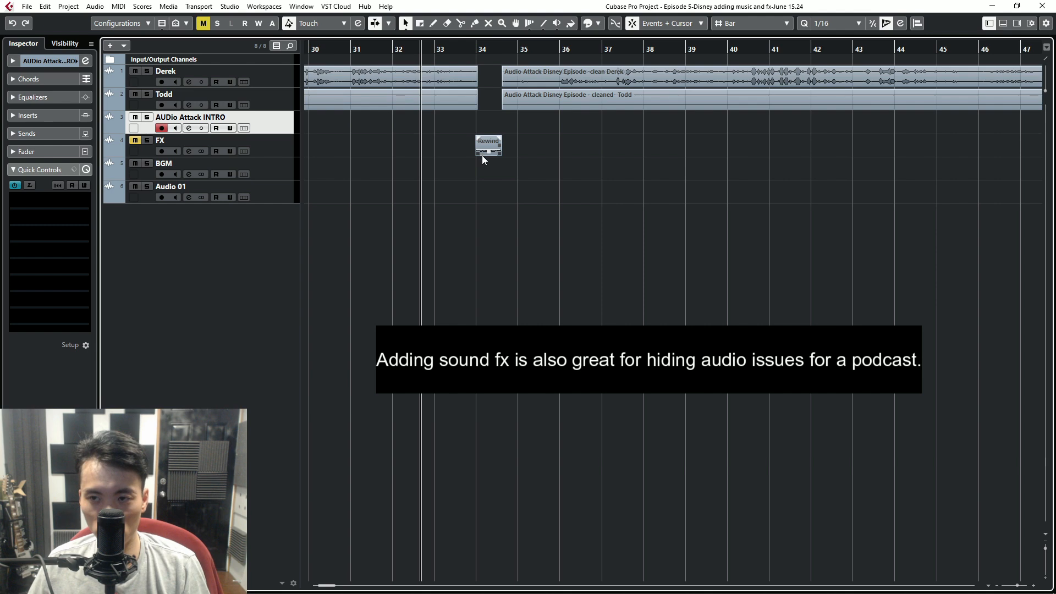
{"action": "key", "text": "space"}
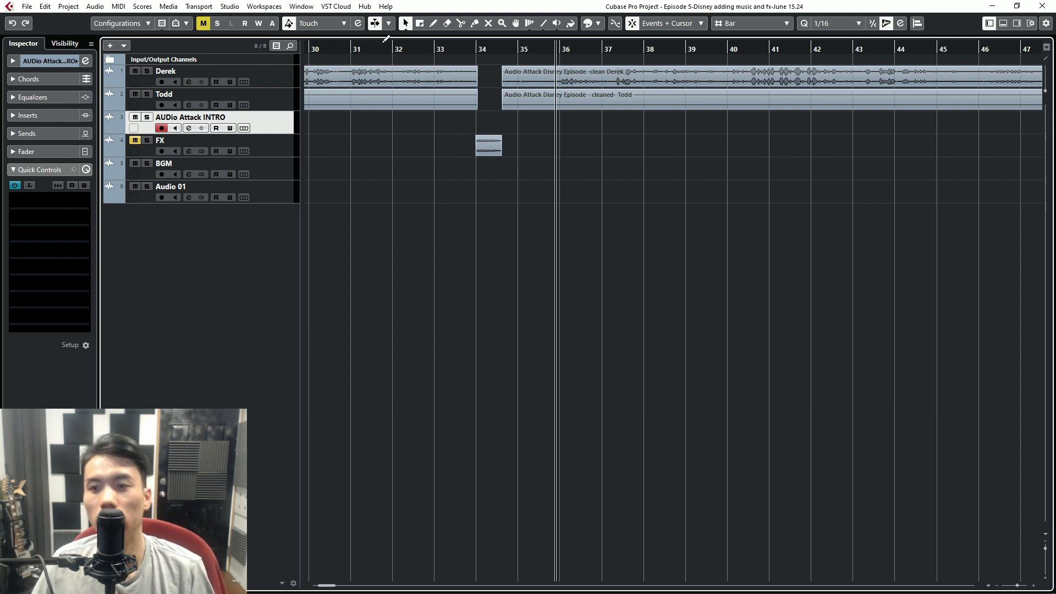
- Unmute the FX track and play the same passage from just after bar 31 to hear the Rewind effect
{"action": "left_click", "coordinate": [366, 47]}
{"action": "left_click", "coordinate": [134, 140]}
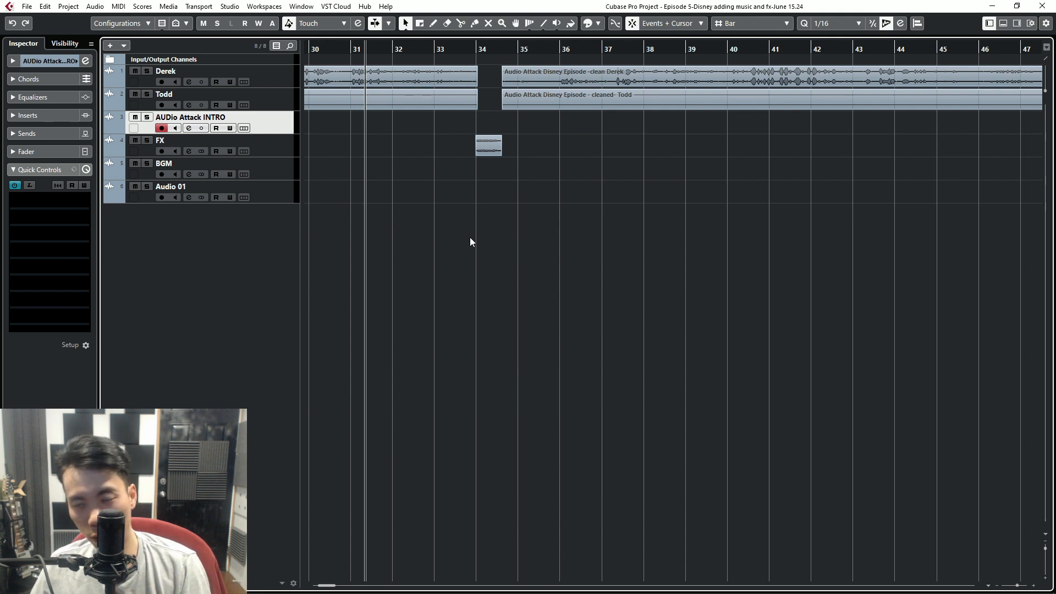
{"action": "key", "text": "space"}
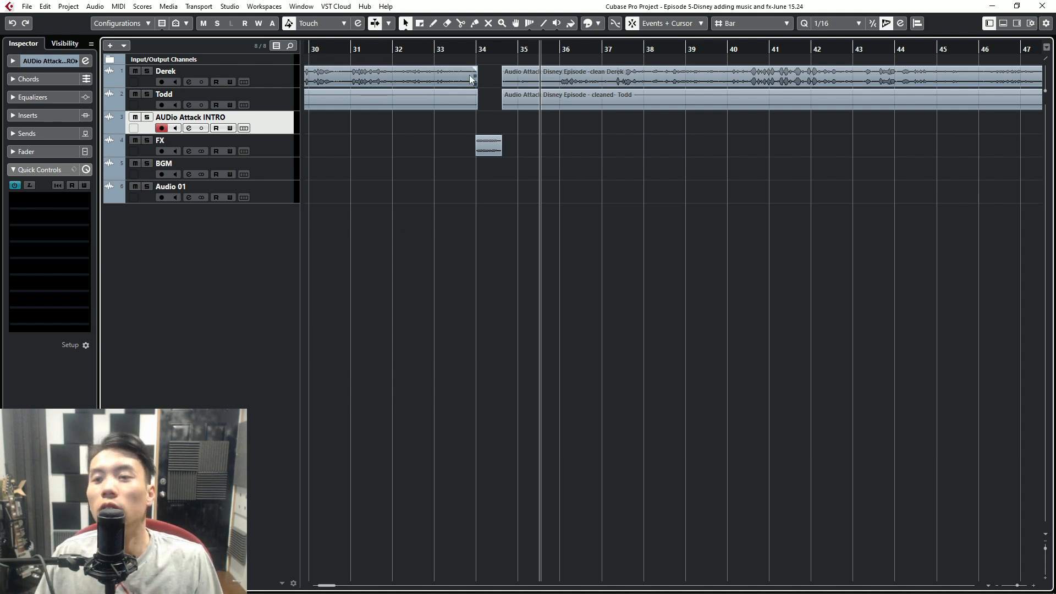
- Select the clip on the first voice track that ends just before the Rewind effect
{"action": "mouse_move", "coordinate": [473, 69]}
{"action": "left_mouse_down"}
{"action": "mouse_move", "coordinate": [300, 108]}
{"action": "mouse_move", "coordinate": [523, 98]}
{"action": "left_mouse_up"}
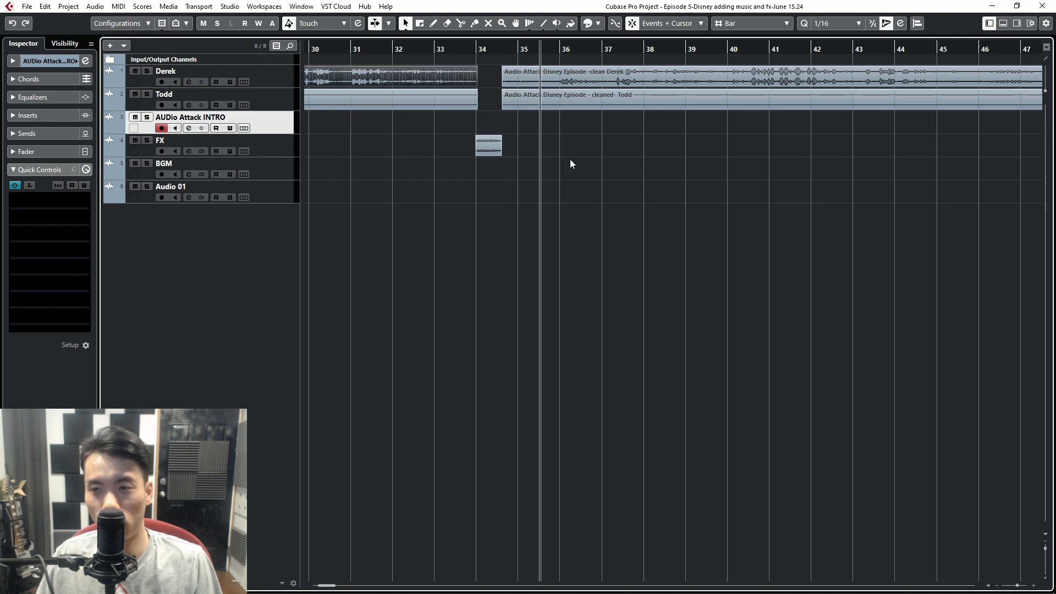